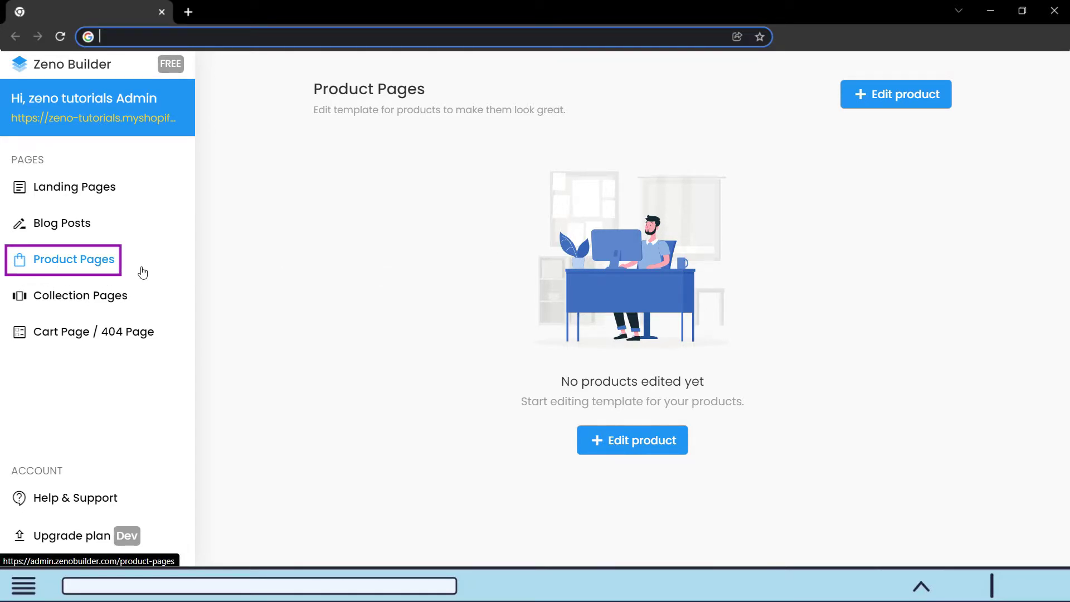
Choose T-shirt Cotton in the Choose product dialog and start editing its template
{"action": "left_click", "coordinate": [871, 100]}
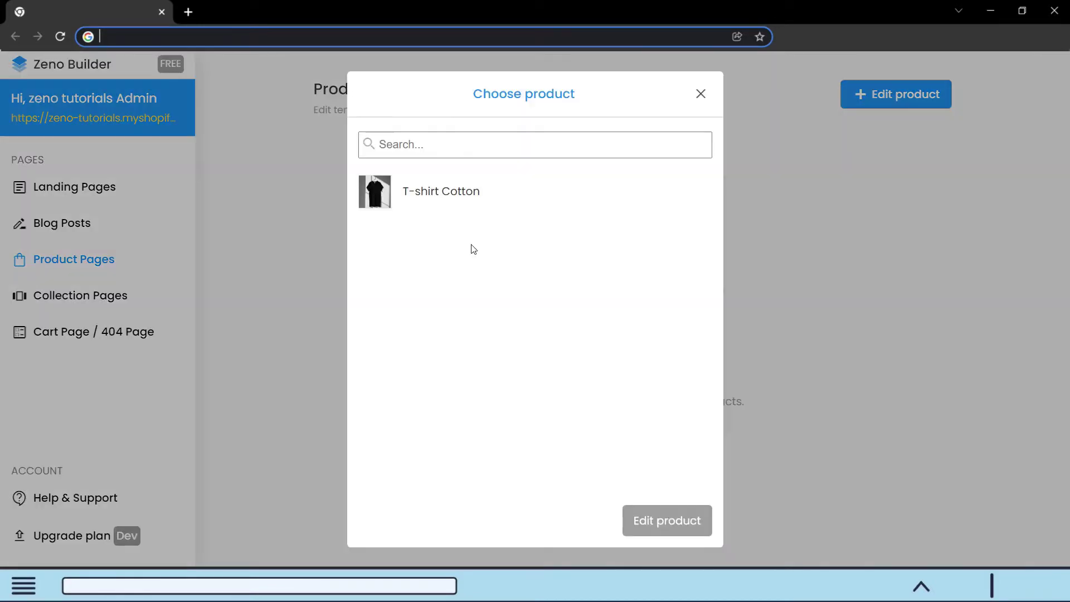
{"action": "left_click", "coordinate": [452, 204]}
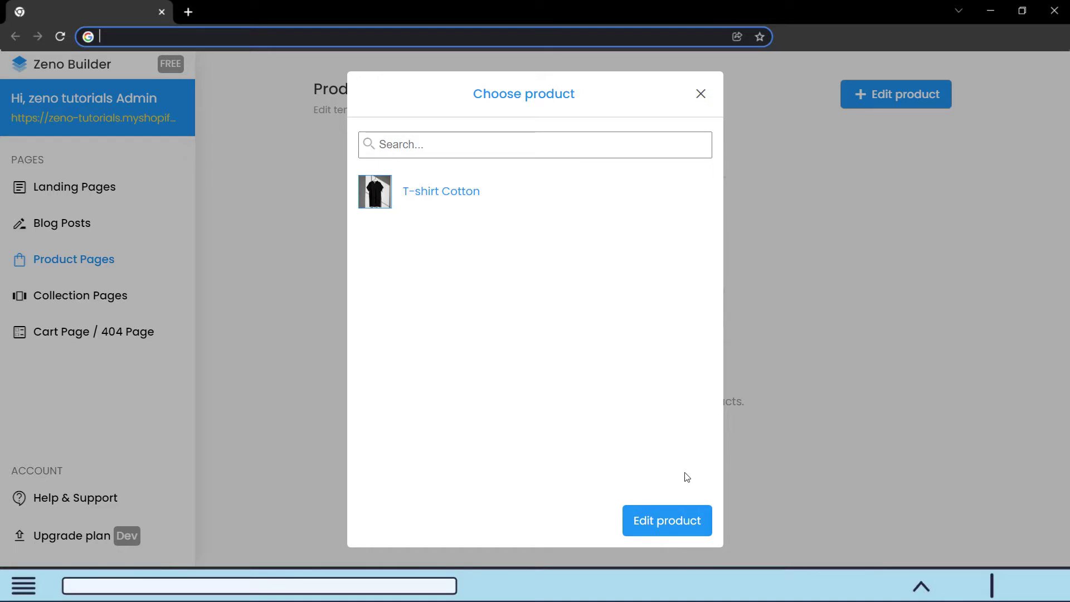
{"action": "left_click", "coordinate": [681, 523]}
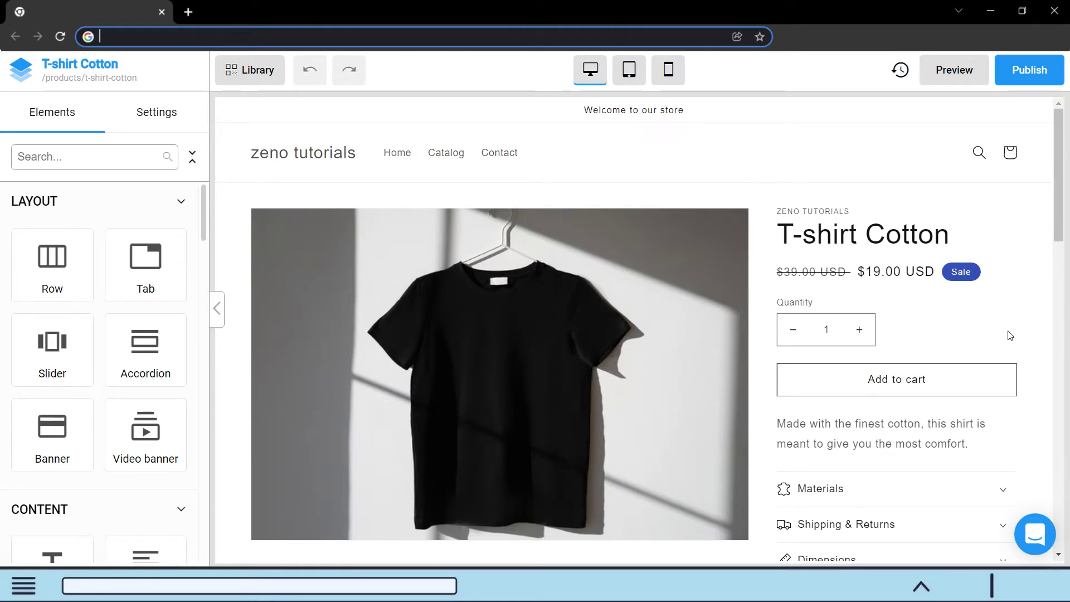
{"action": "scroll", "coordinate": [1009, 336], "scroll_direction": "down", "scroll_amount": 1}
{"action": "scroll", "coordinate": [1009, 335], "scroll_direction": "down", "scroll_amount": 1}
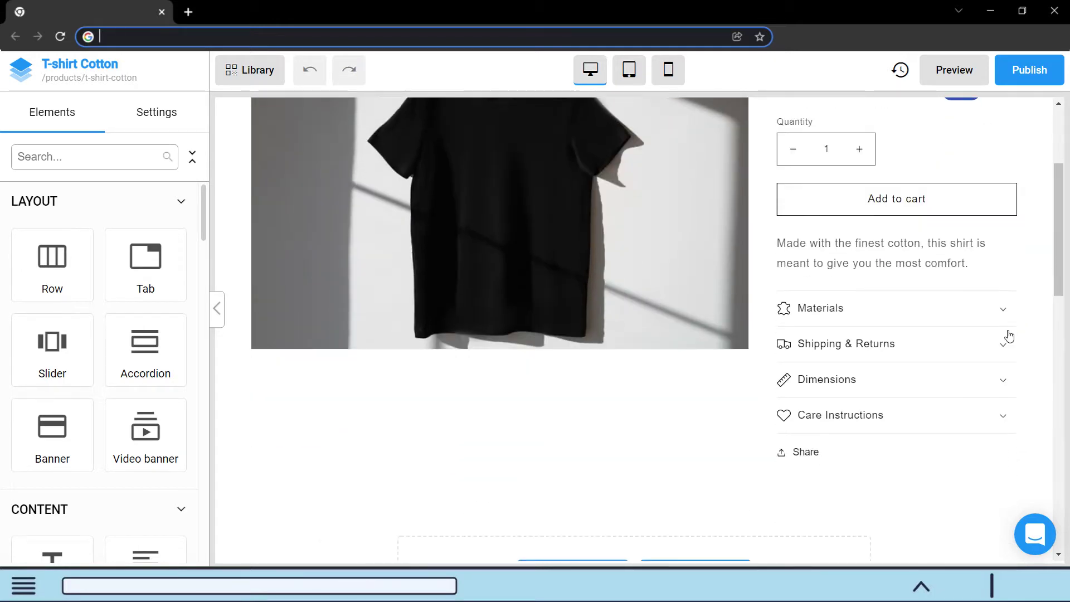
{"action": "scroll", "coordinate": [1008, 336], "scroll_direction": "down", "scroll_amount": 1}
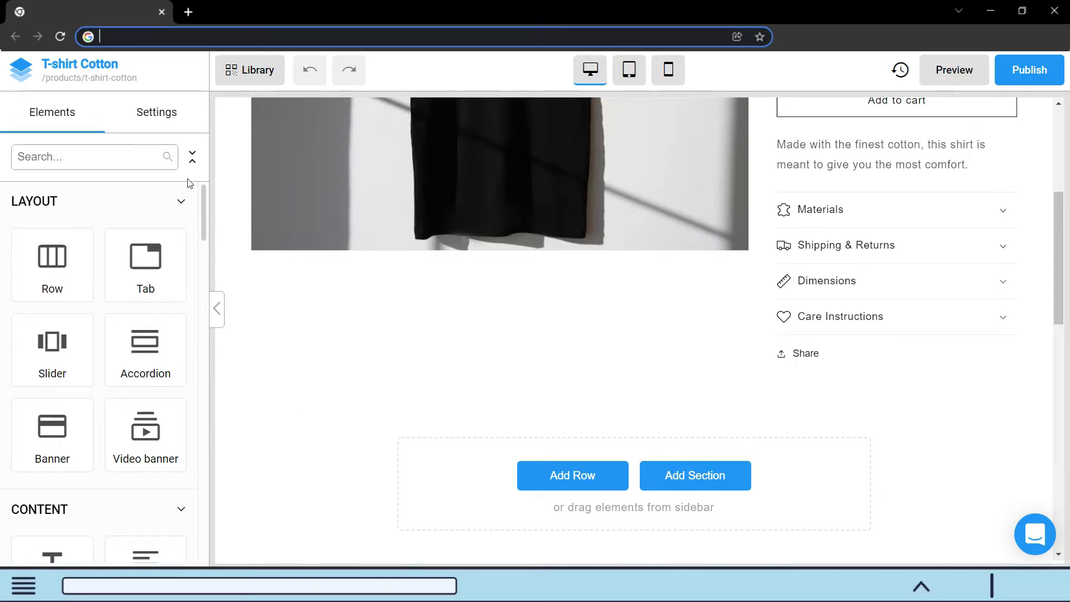
Switch off the Theme product section toggle in the page's general settings
{"action": "left_click", "coordinate": [155, 123]}
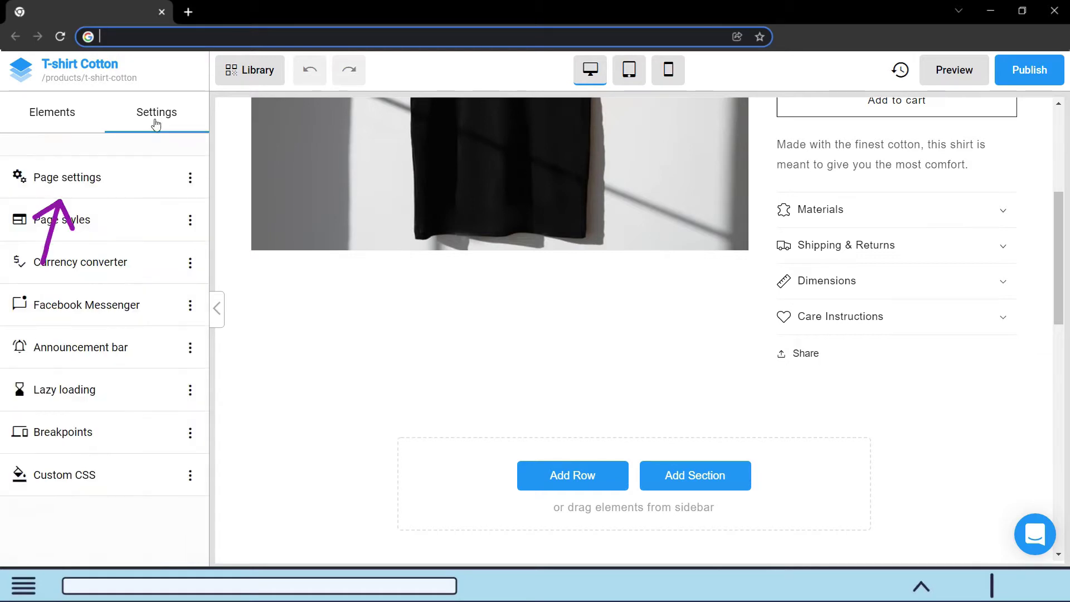
{"action": "left_click", "coordinate": [139, 176]}
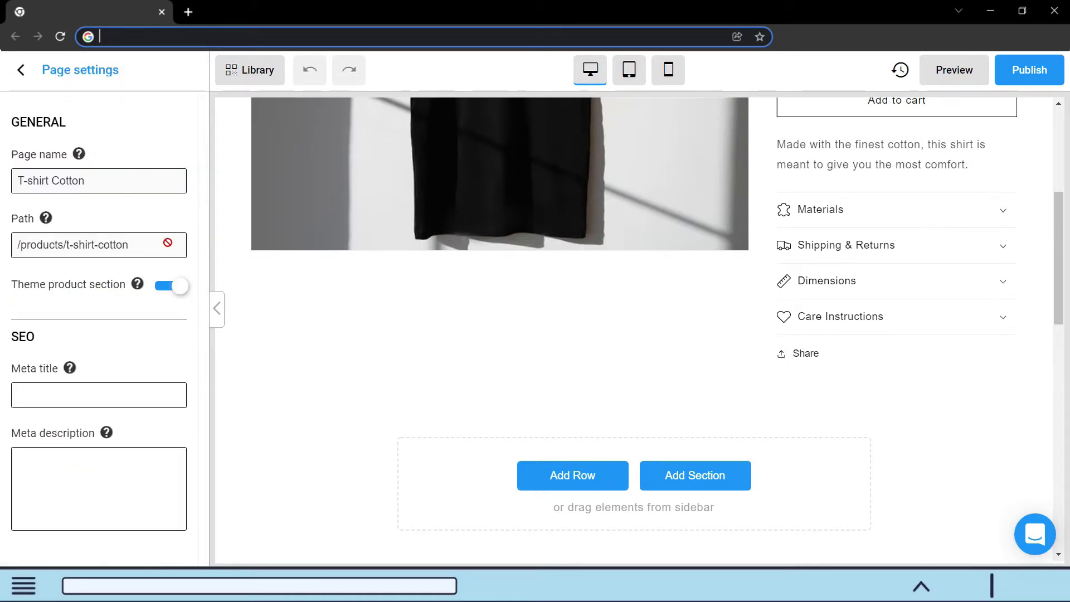
{"action": "left_click", "coordinate": [170, 289]}
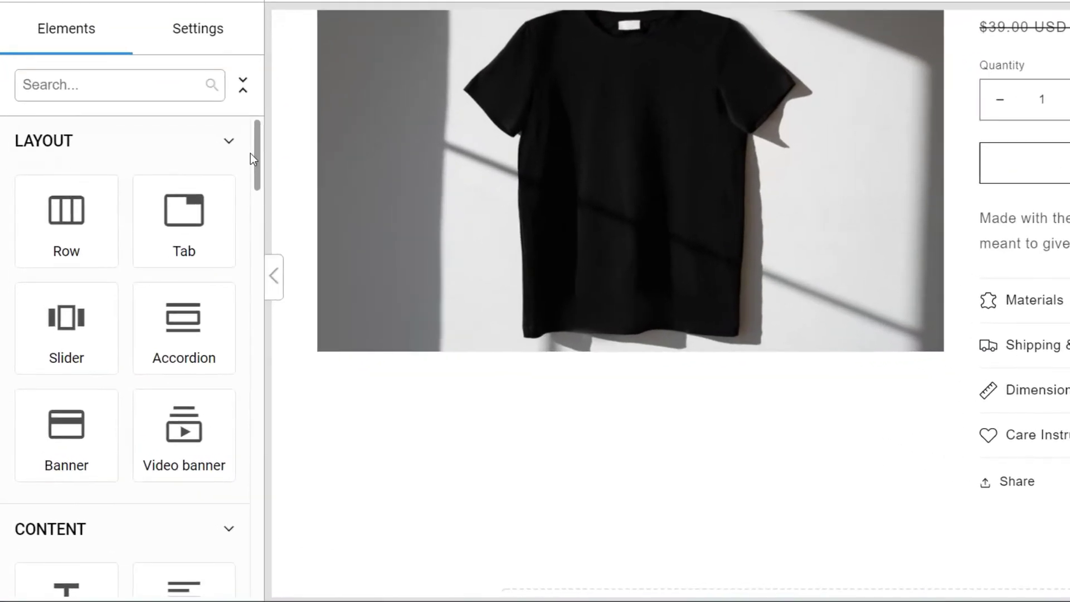
{"action": "scroll", "coordinate": [255, 201], "scroll_direction": "down", "scroll_amount": 6}
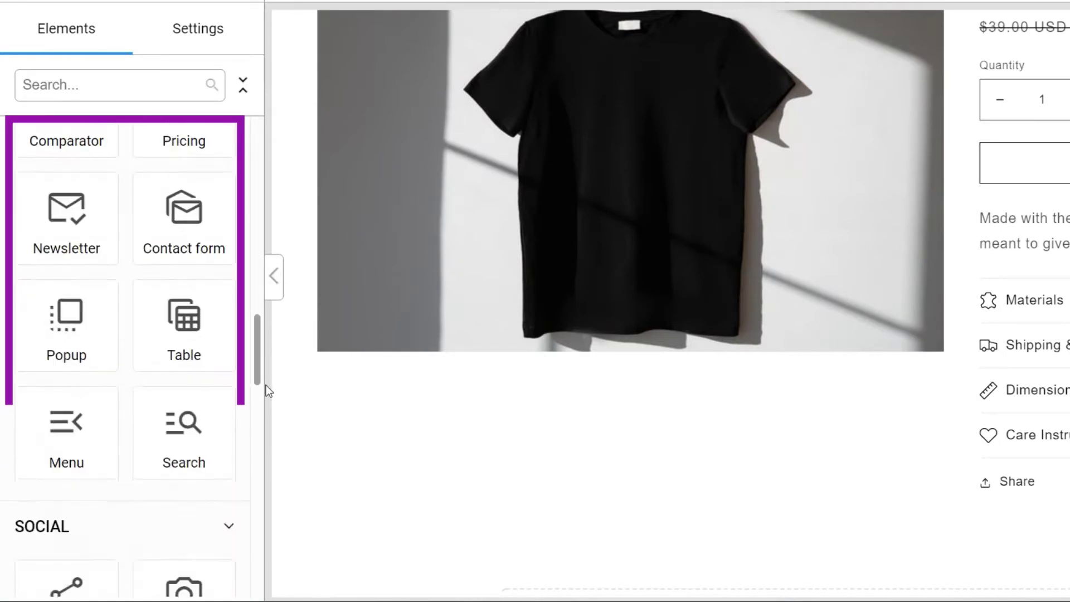
{"action": "mouse_move", "coordinate": [267, 264]}
{"action": "left_mouse_down"}
{"action": "mouse_move", "coordinate": [266, 445]}
{"action": "mouse_move", "coordinate": [213, 535]}
{"action": "left_mouse_up"}
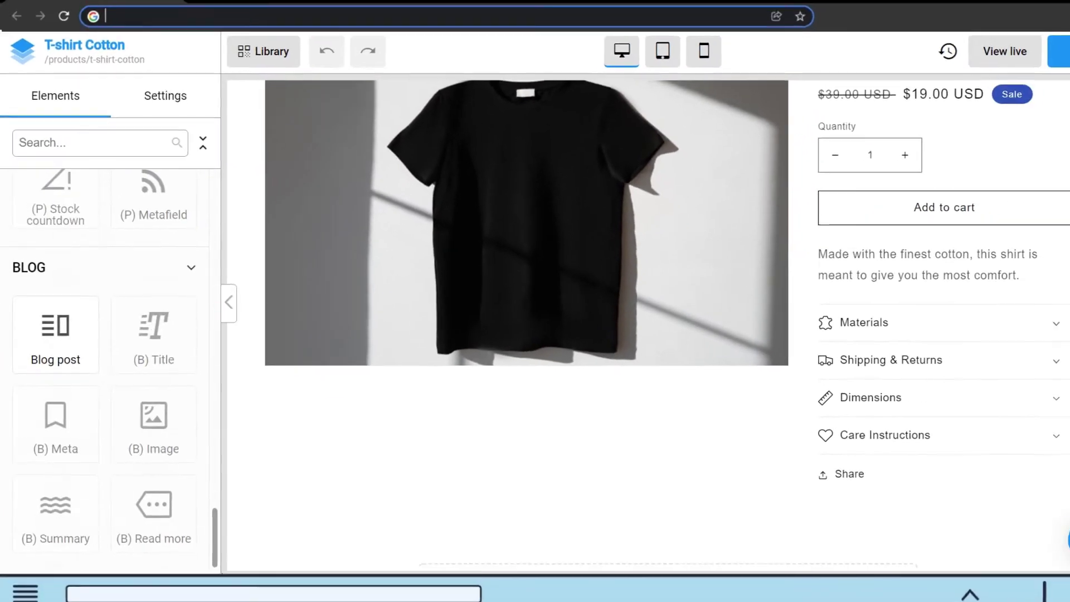
{"action": "scroll", "coordinate": [154, 338], "scroll_direction": "up", "scroll_amount": 10}
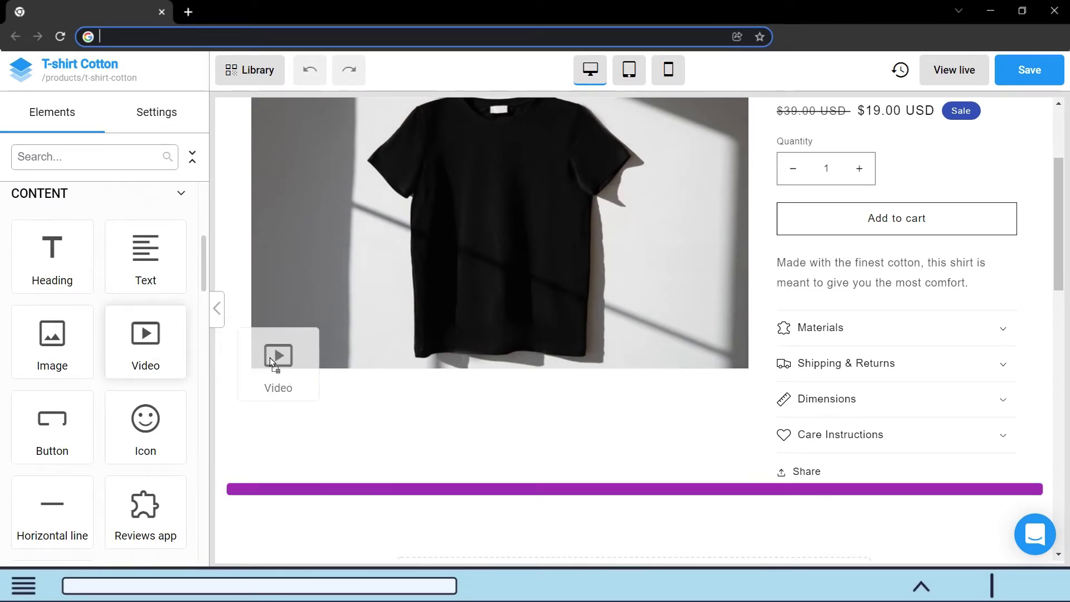
Place a Video element below the product details with 50 px top and 200 px left margins
{"action": "left_click_drag", "start_coordinate": [141, 332], "coordinate": [452, 521]}
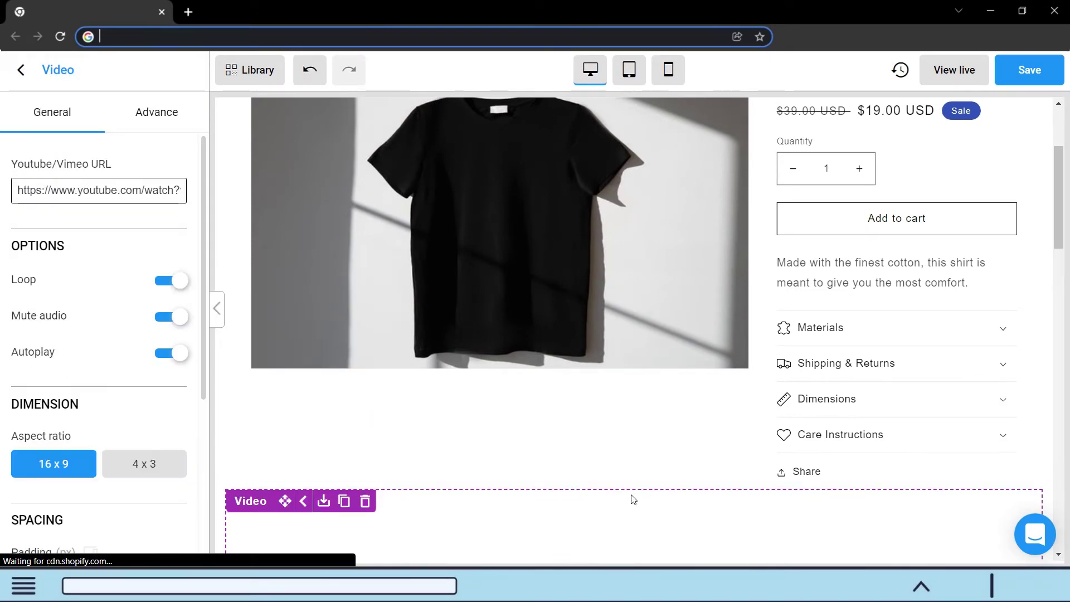
{"action": "scroll", "coordinate": [631, 494], "scroll_direction": "down", "scroll_amount": 2}
{"action": "scroll", "coordinate": [631, 494], "scroll_direction": "down", "scroll_amount": 2}
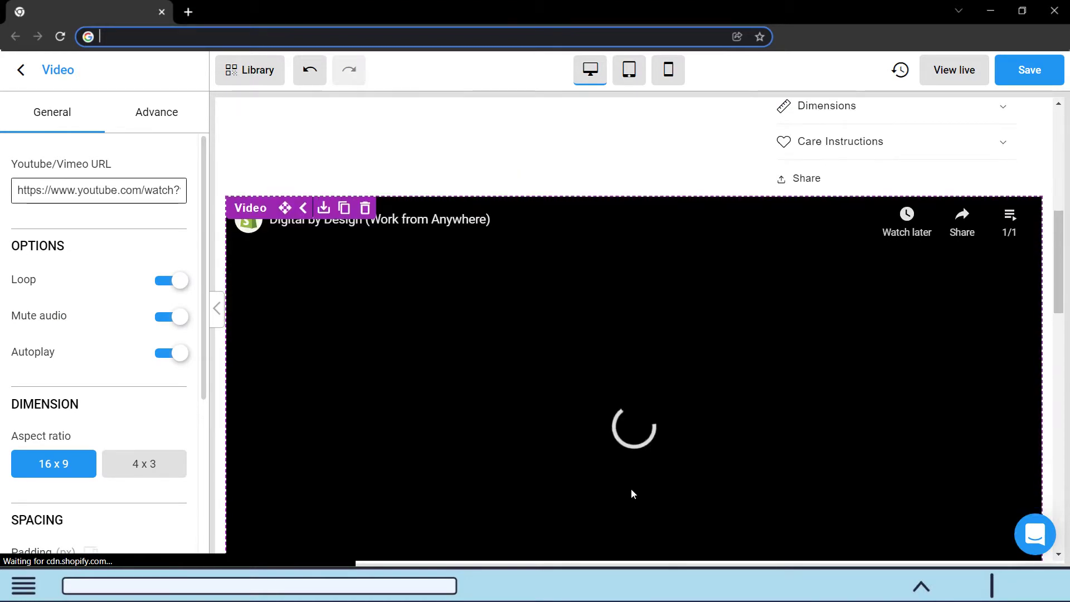
{"action": "scroll", "coordinate": [850, 389], "scroll_direction": "down", "scroll_amount": 1}
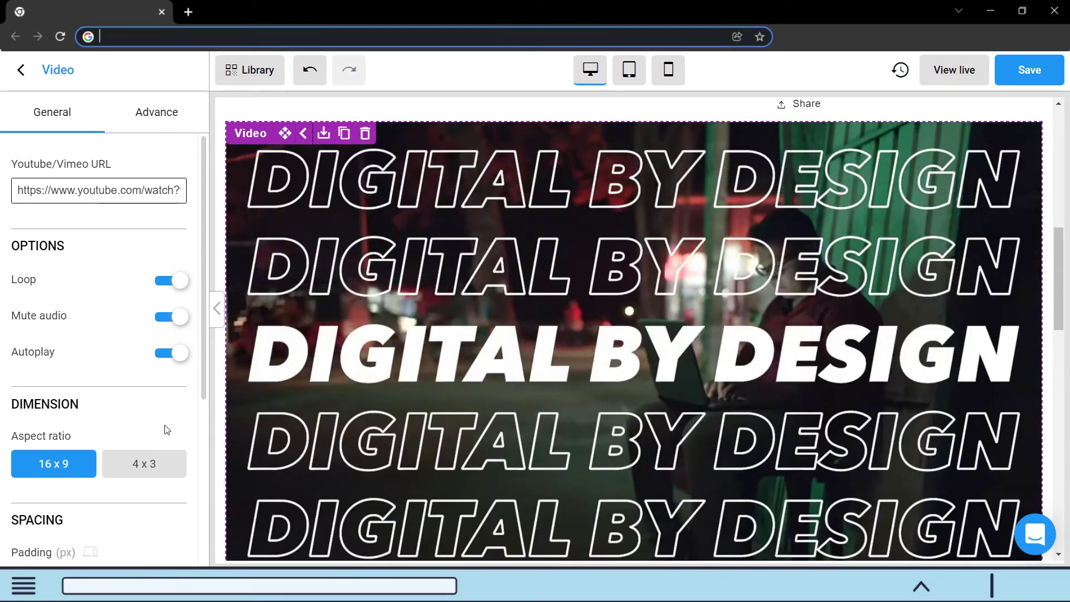
{"action": "scroll", "coordinate": [165, 430], "scroll_direction": "down", "scroll_amount": 2}
{"action": "scroll", "coordinate": [165, 426], "scroll_direction": "down", "scroll_amount": 1}
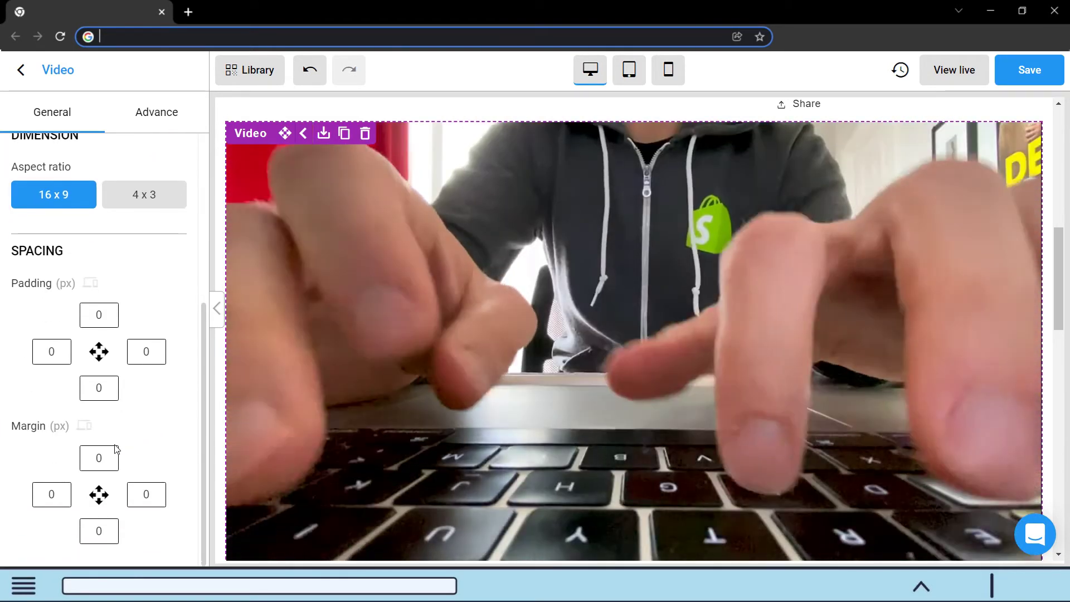
{"action": "left_click", "coordinate": [98, 459]}
{"action": "type", "text": "50"}
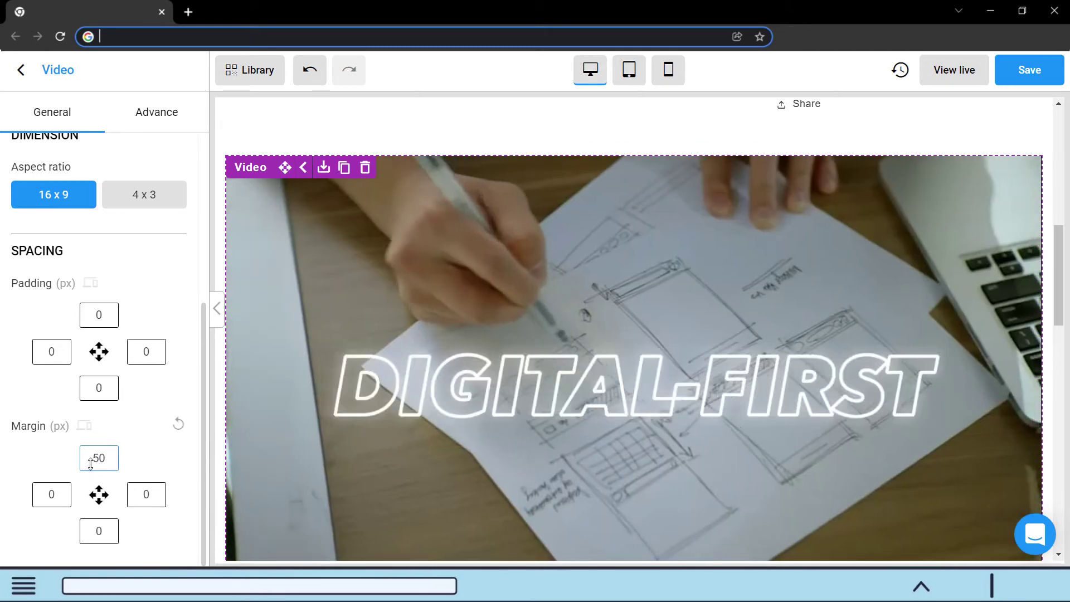
{"action": "left_click", "coordinate": [51, 494]}
{"action": "type", "text": "20"}
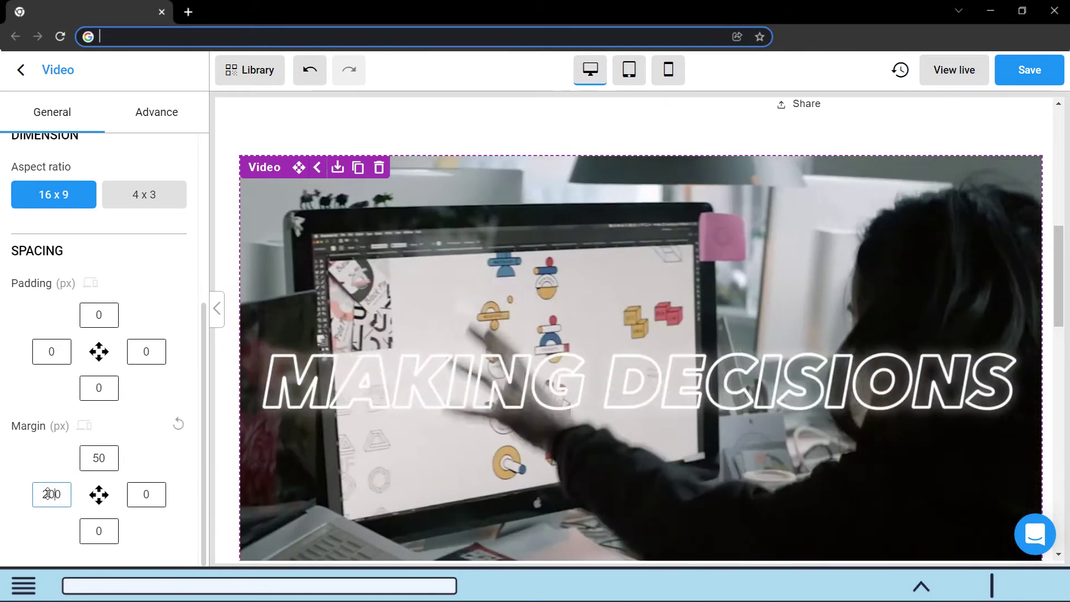
{"action": "type", "text": "0"}
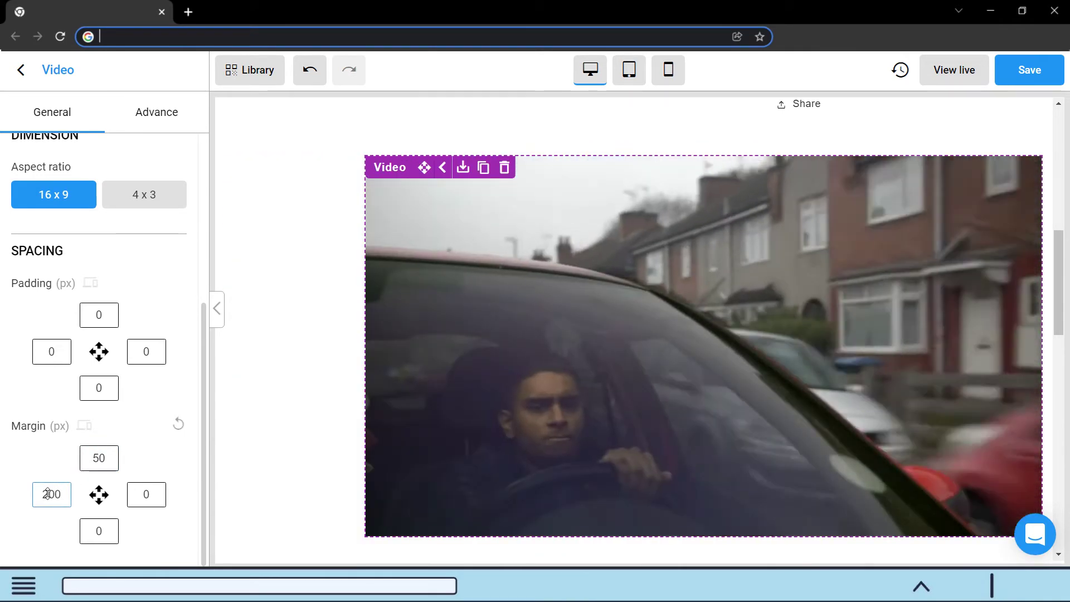
{"action": "left_click", "coordinate": [21, 69]}
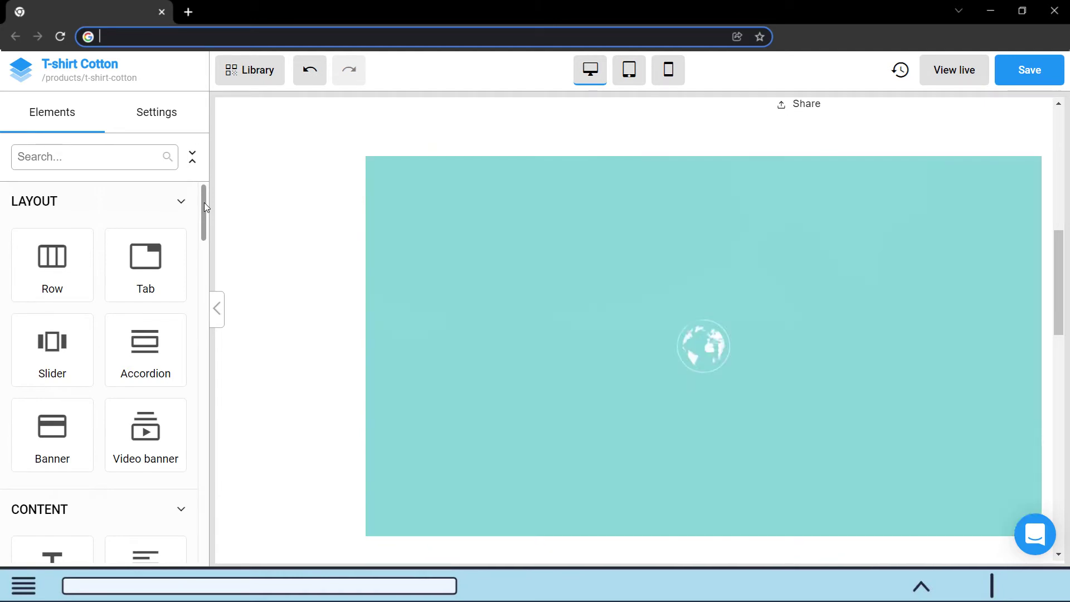
{"action": "left_click_drag", "start_coordinate": [204, 202], "coordinate": [203, 268]}
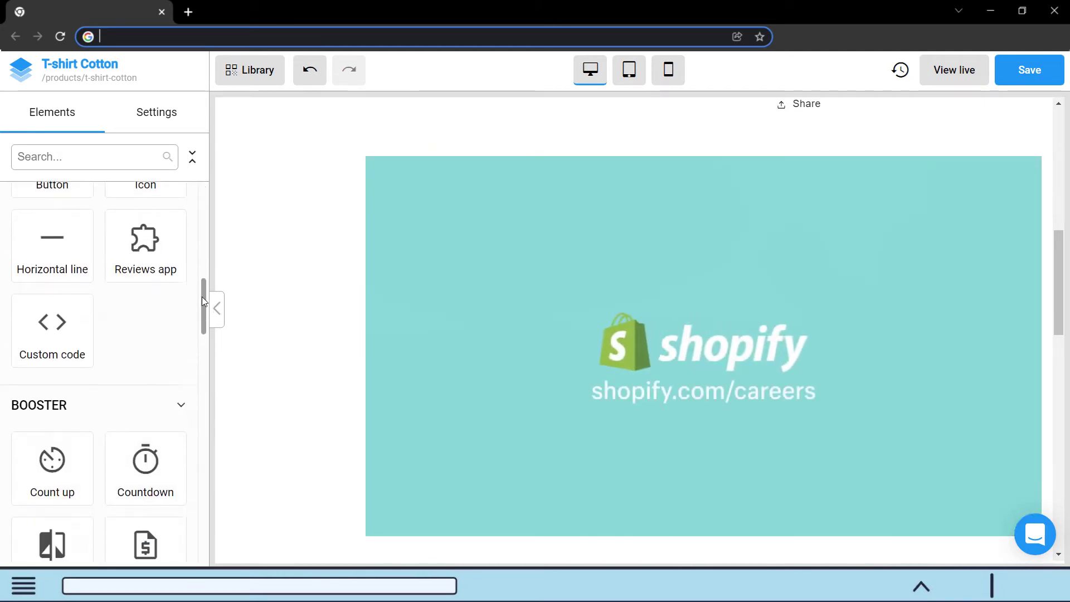
{"action": "left_click_drag", "start_coordinate": [203, 269], "coordinate": [197, 523]}
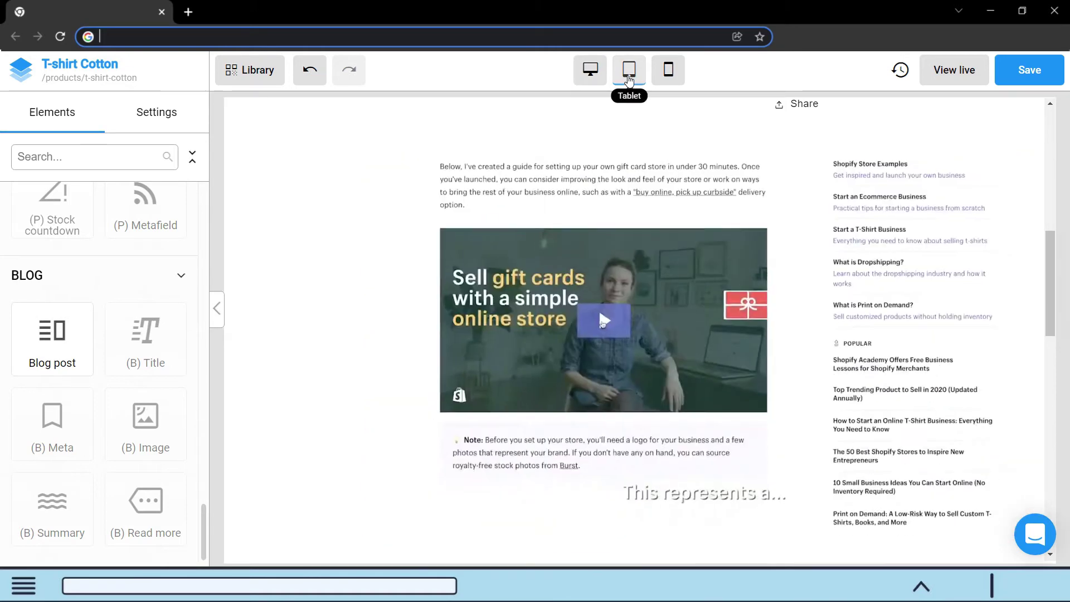
{"action": "left_click", "coordinate": [629, 70]}
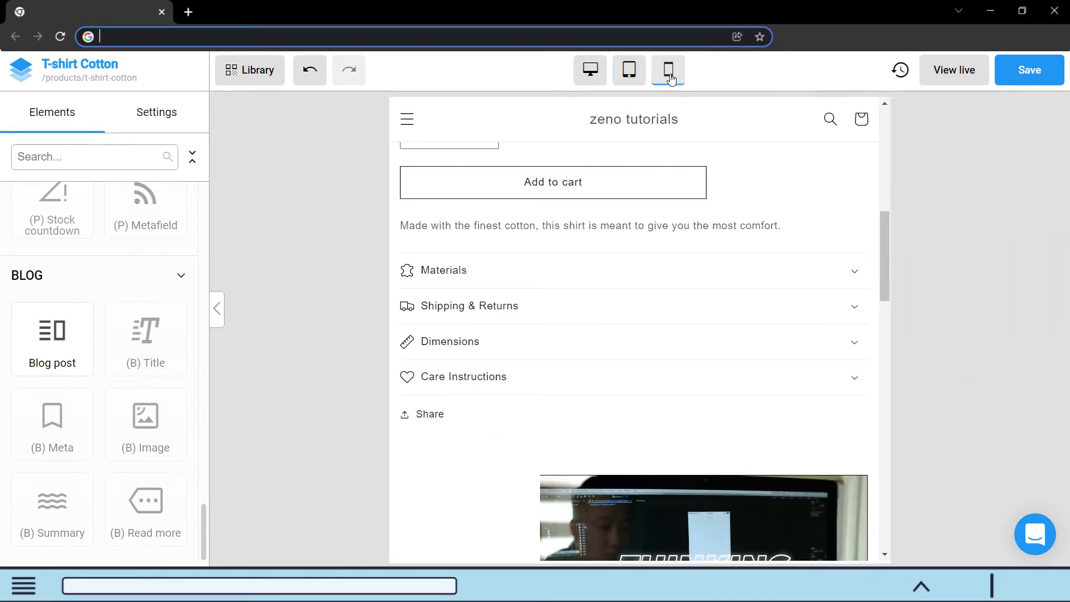
Set the video's left margin to 0 in mobile view, then check tablet and desktop widths
{"action": "left_click", "coordinate": [669, 70]}
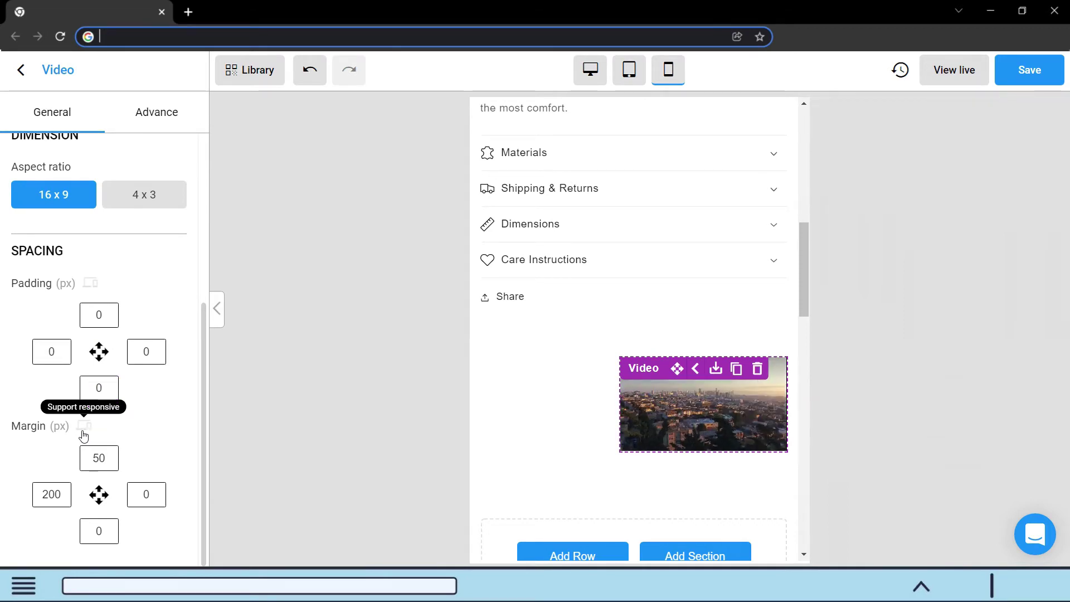
{"action": "left_click", "coordinate": [54, 495]}
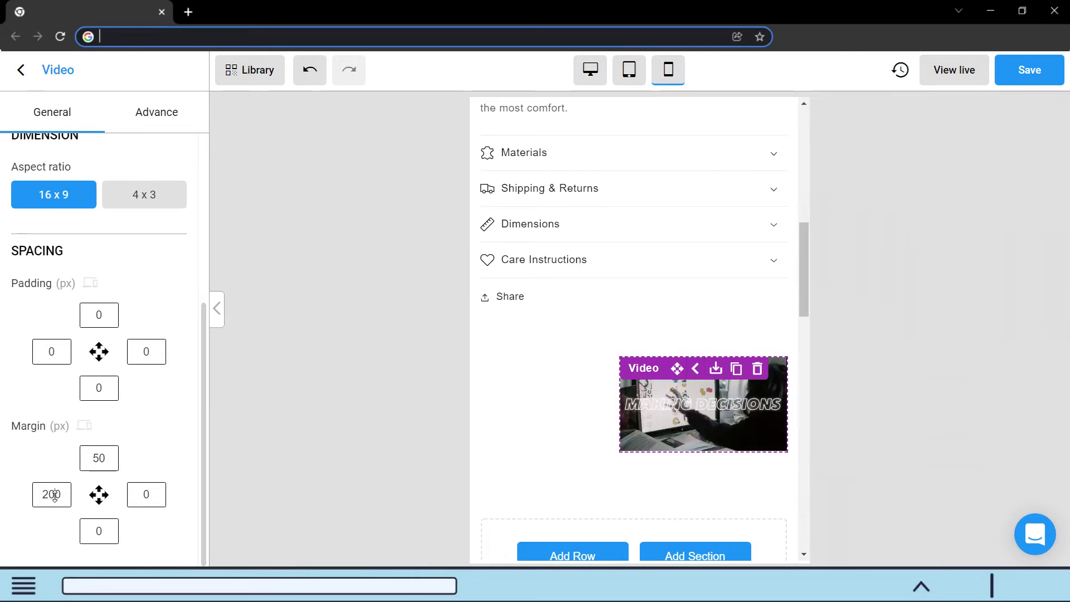
{"action": "key", "text": "BackSpace"}
{"action": "key", "text": "BackSpace"}
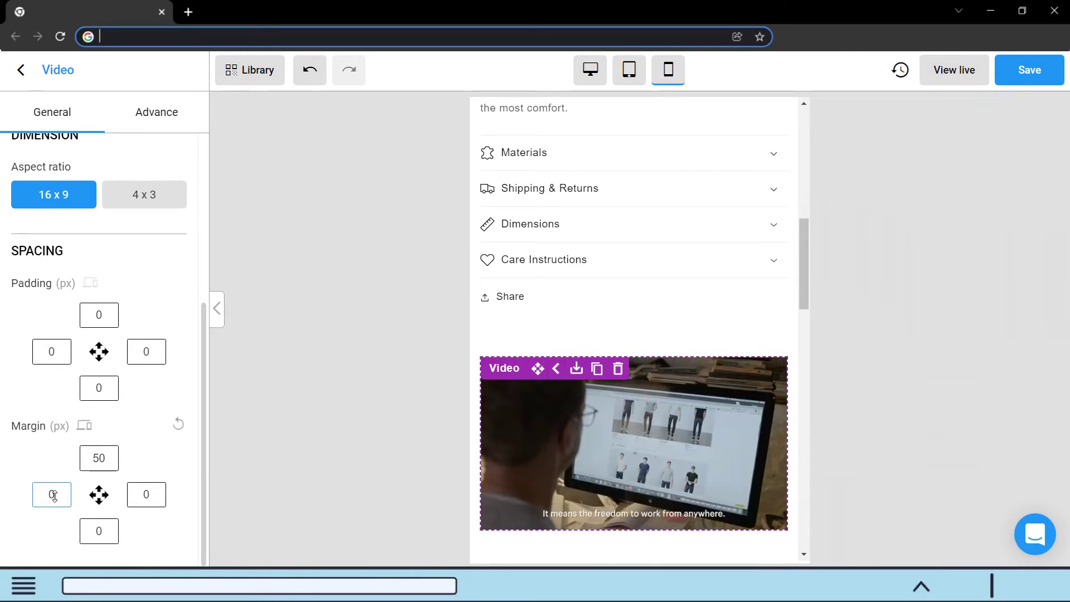
{"action": "type", "text": "200"}
{"action": "left_click", "coordinate": [629, 69]}
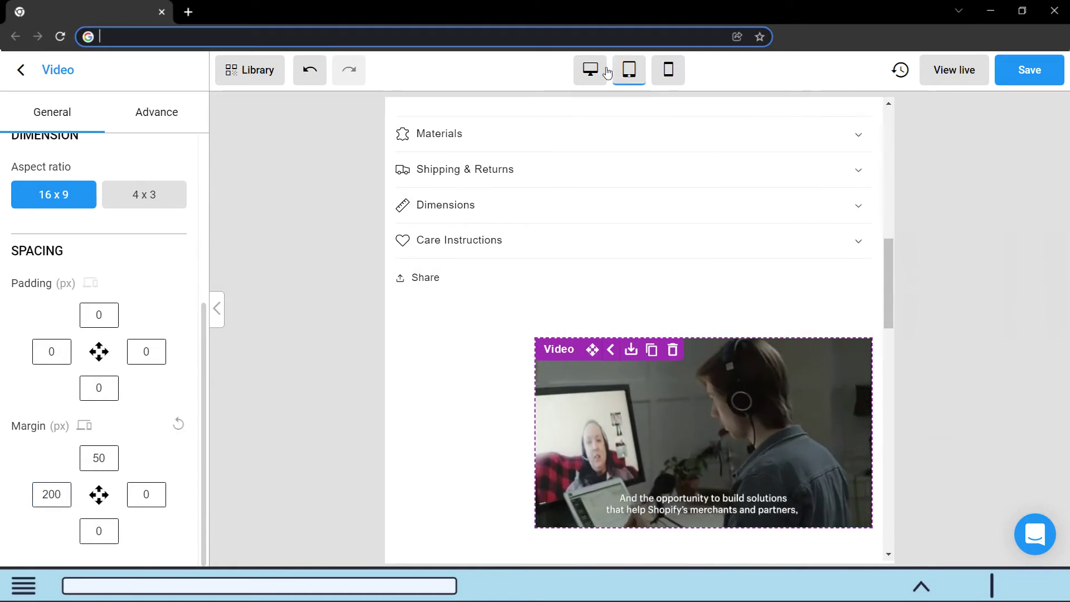
{"action": "left_click", "coordinate": [591, 69]}
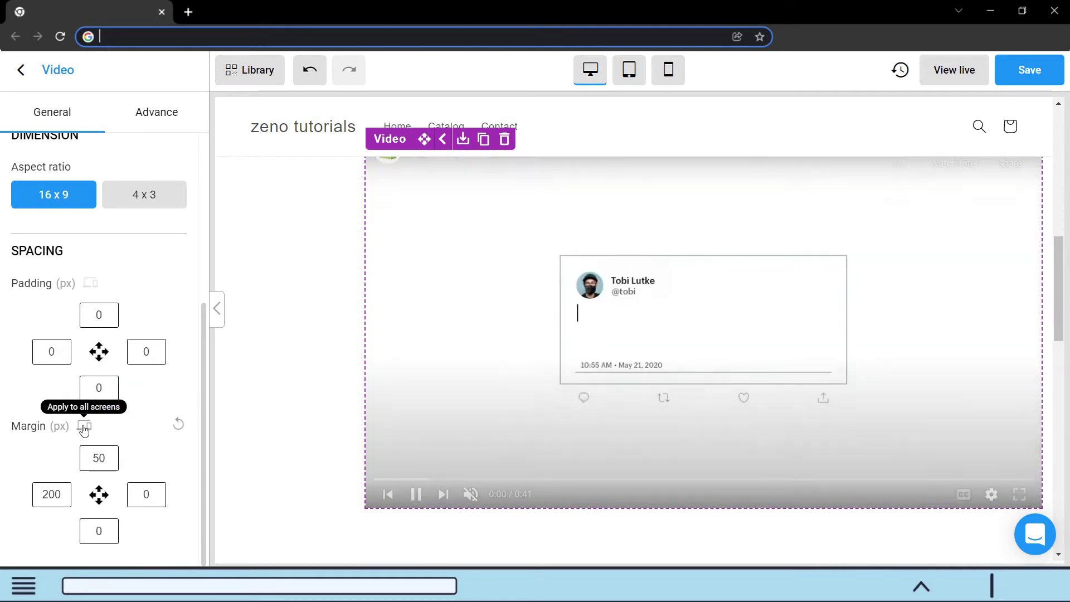
Apply the video's margin setting to all screen sizes and confirm
{"action": "left_click", "coordinate": [85, 427]}
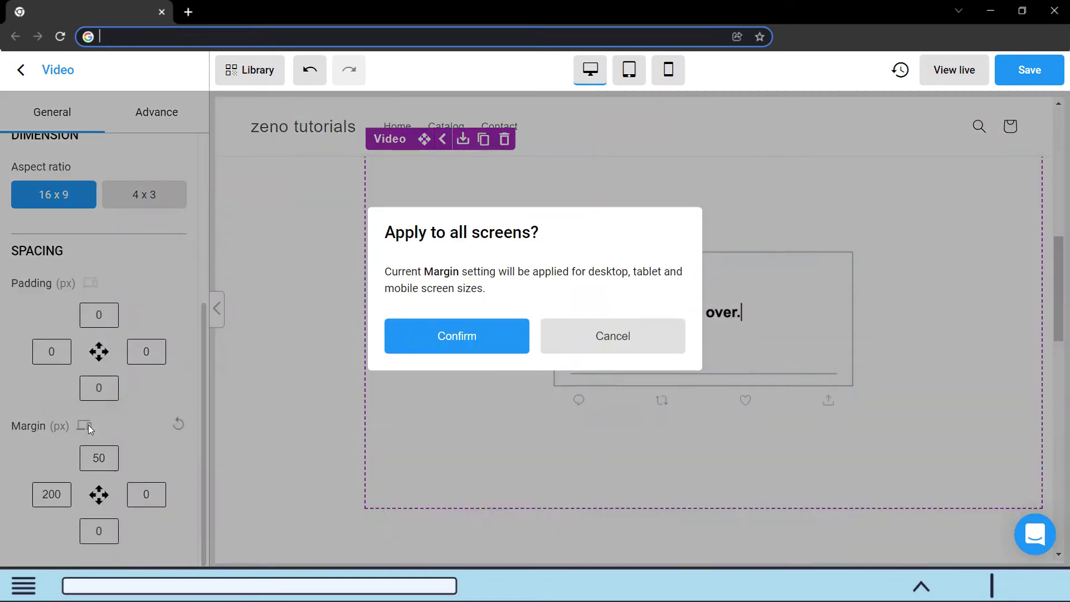
{"action": "left_click", "coordinate": [434, 342]}
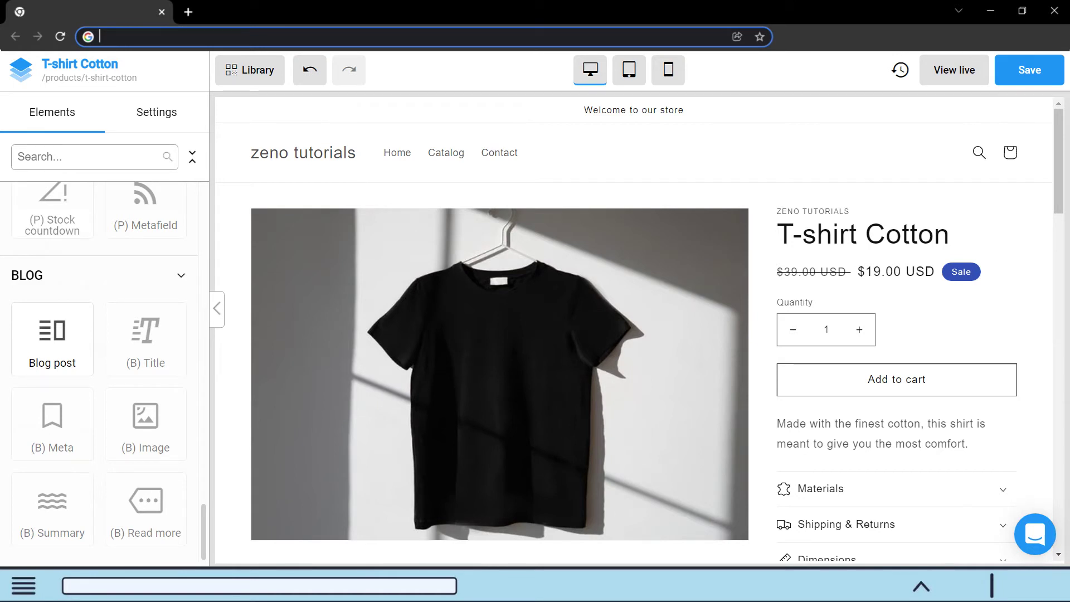
{"action": "left_click", "coordinate": [265, 79]}
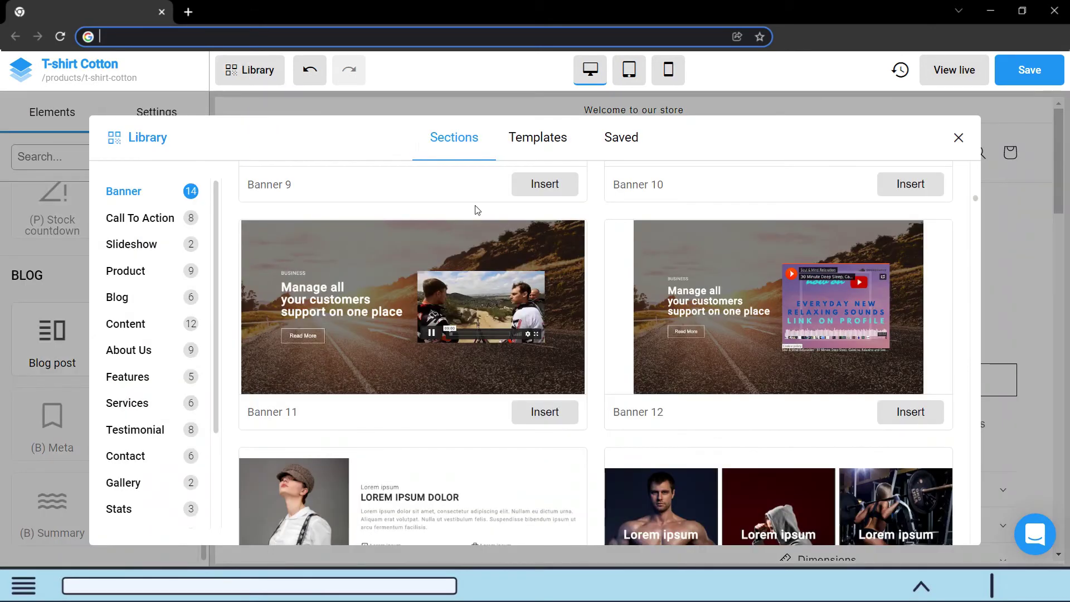
{"action": "scroll", "coordinate": [527, 391], "scroll_direction": "down", "scroll_amount": 2}
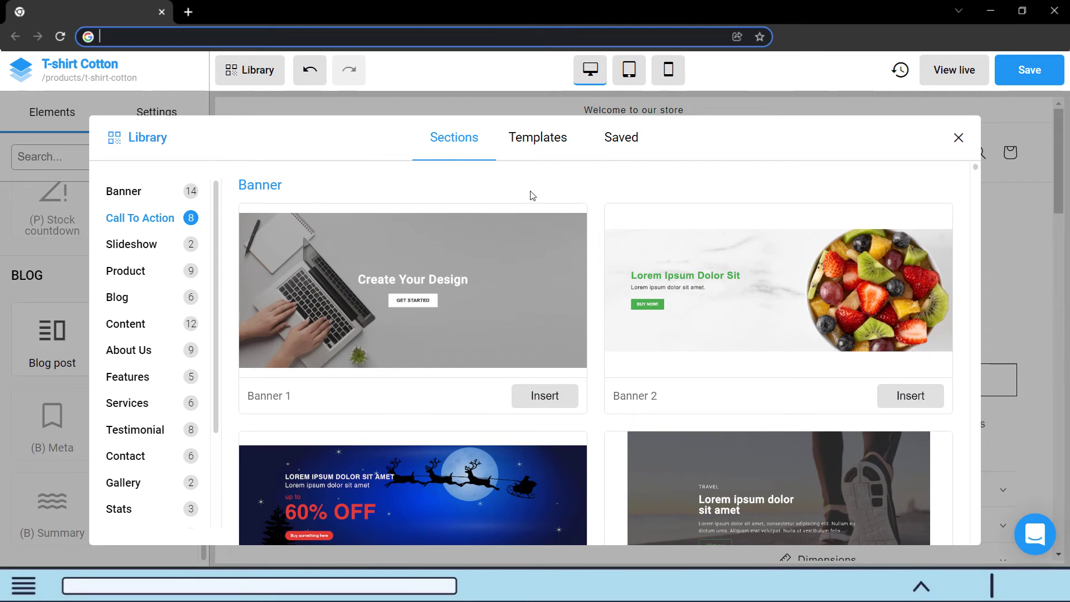
{"action": "left_click", "coordinate": [550, 149]}
{"action": "scroll", "coordinate": [524, 274], "scroll_direction": "down", "scroll_amount": 1}
{"action": "scroll", "coordinate": [525, 273], "scroll_direction": "down", "scroll_amount": 2}
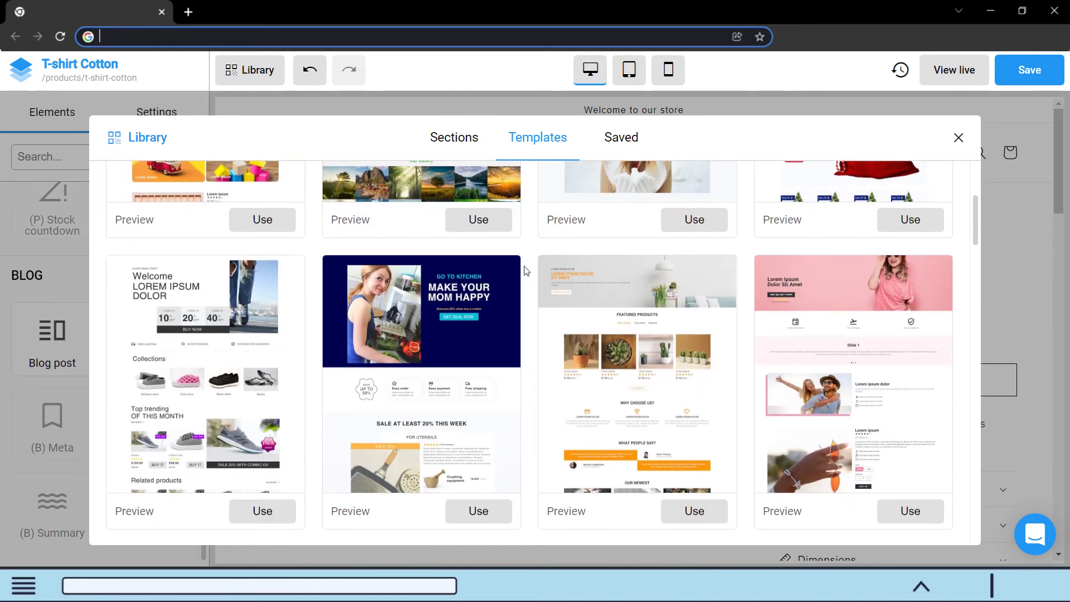
{"action": "scroll", "coordinate": [525, 272], "scroll_direction": "down", "scroll_amount": 3}
{"action": "scroll", "coordinate": [527, 266], "scroll_direction": "down", "scroll_amount": 3}
{"action": "scroll", "coordinate": [524, 265], "scroll_direction": "down", "scroll_amount": 3}
{"action": "scroll", "coordinate": [524, 263], "scroll_direction": "down", "scroll_amount": 5}
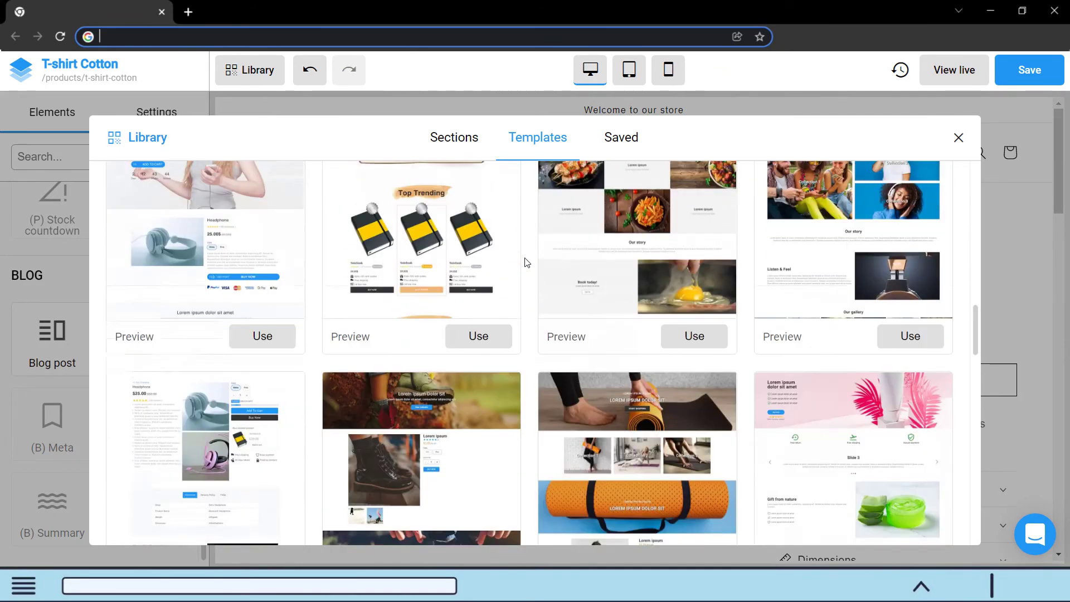
{"action": "left_click", "coordinate": [959, 137]}
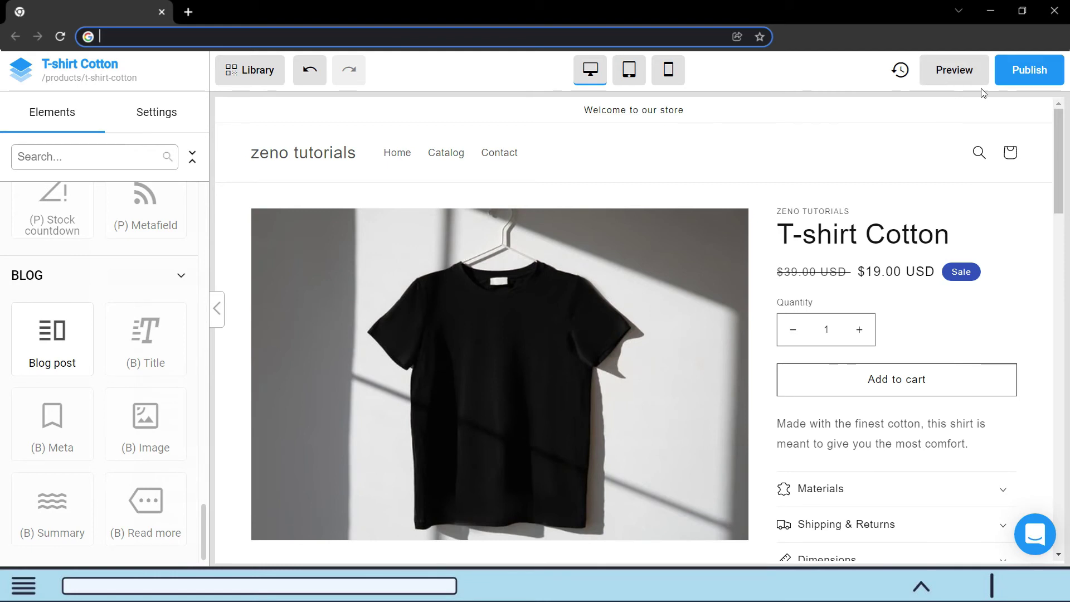
Publish the T-shirt Cotton page
{"action": "left_click", "coordinate": [1034, 80]}
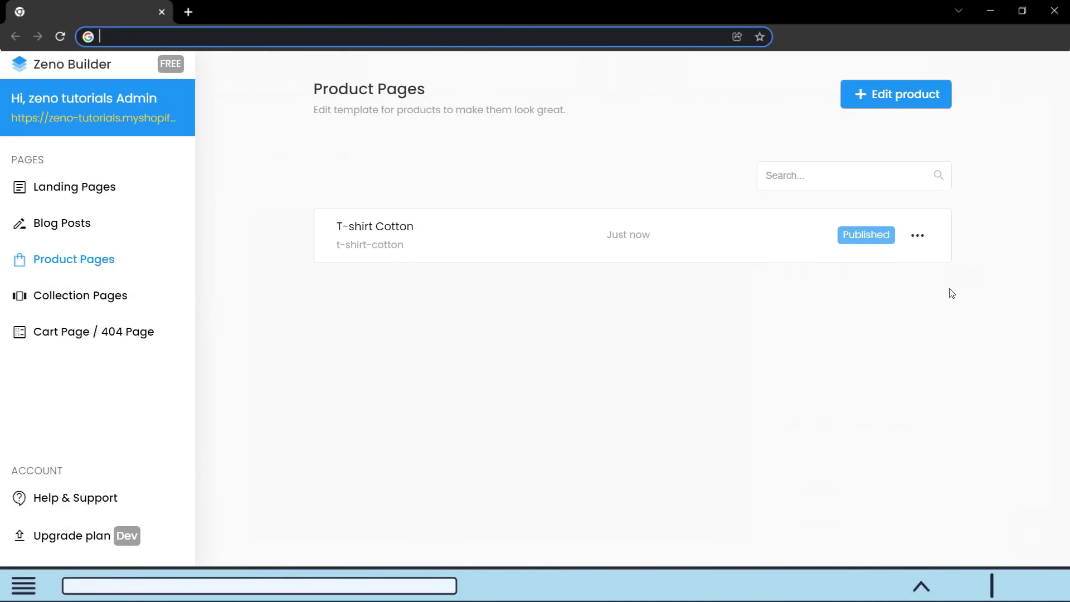
Choose Set as default from the T-shirt Cotton row's options menu
{"action": "left_click", "coordinate": [921, 246]}
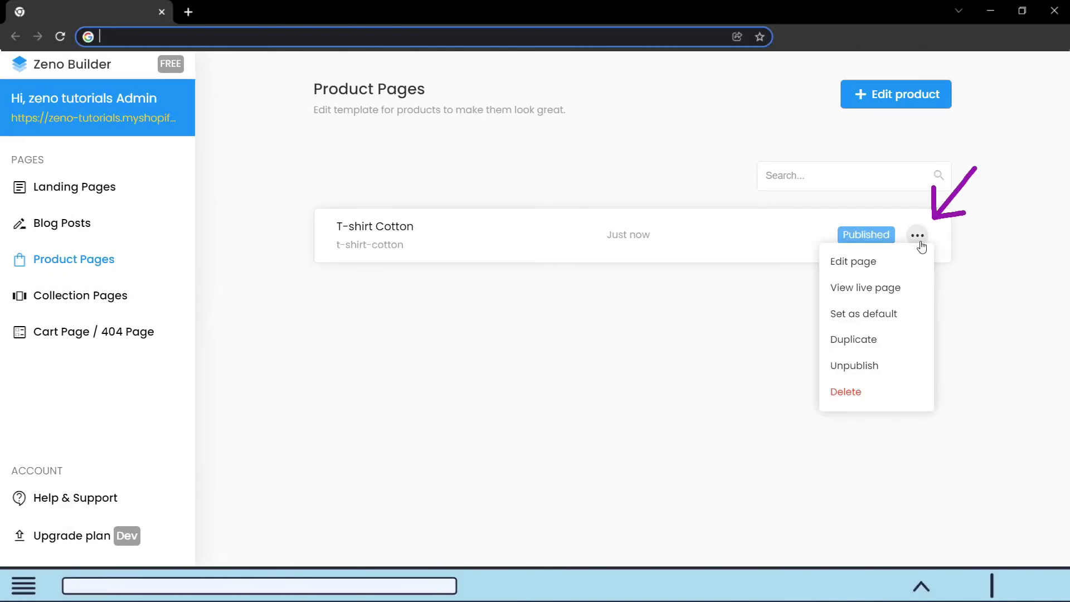
{"action": "left_click", "coordinate": [887, 315]}
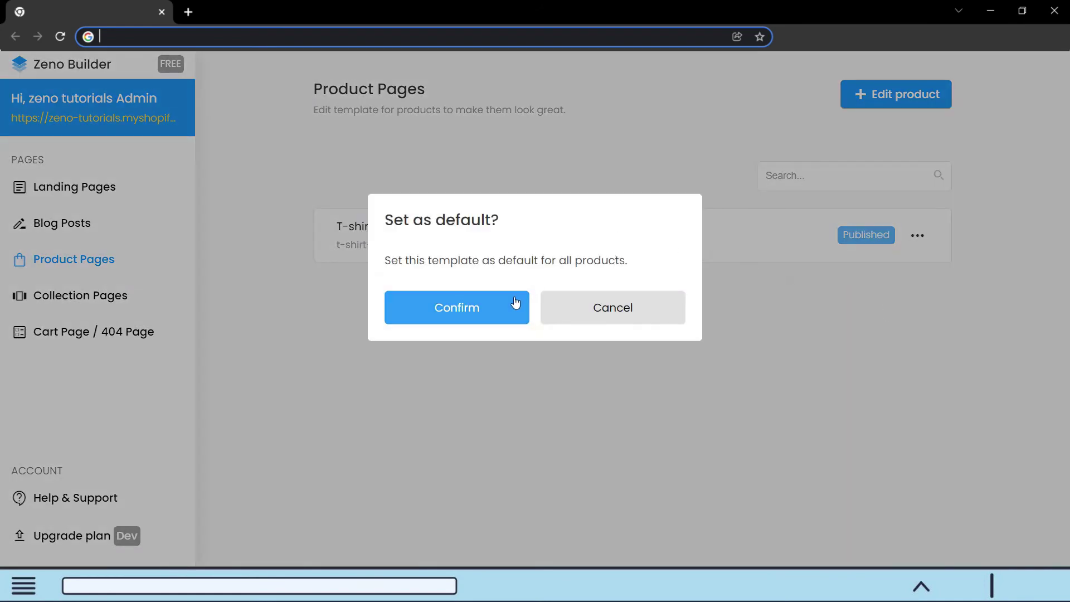